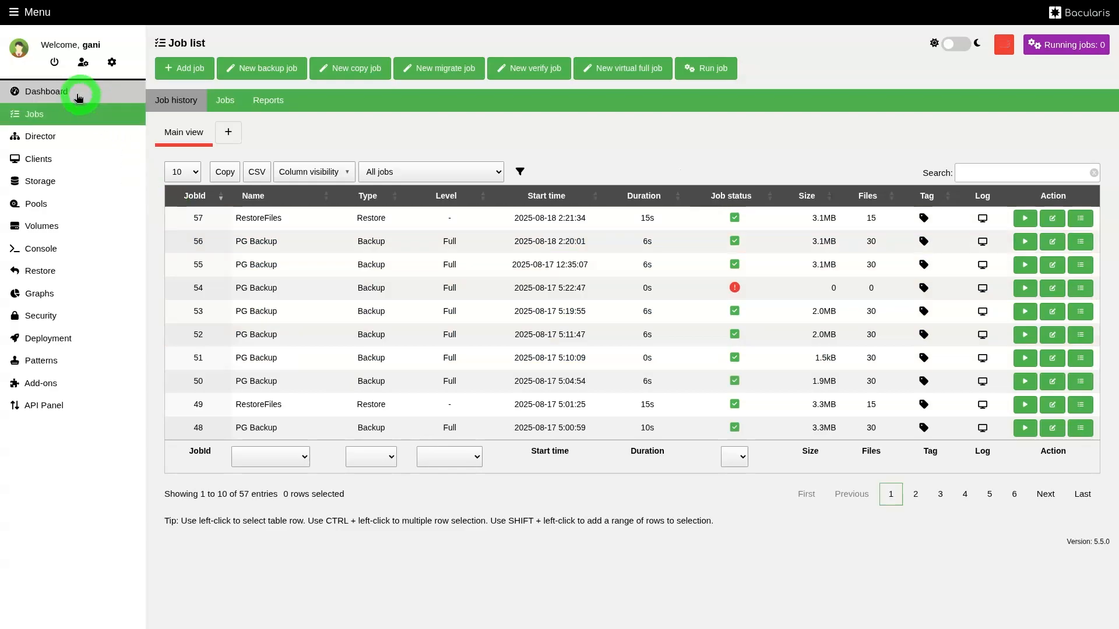
Record network requests in the browser developer tools while loading the Clients and Jobs pages to examine their response times.
left_click(40, 163)
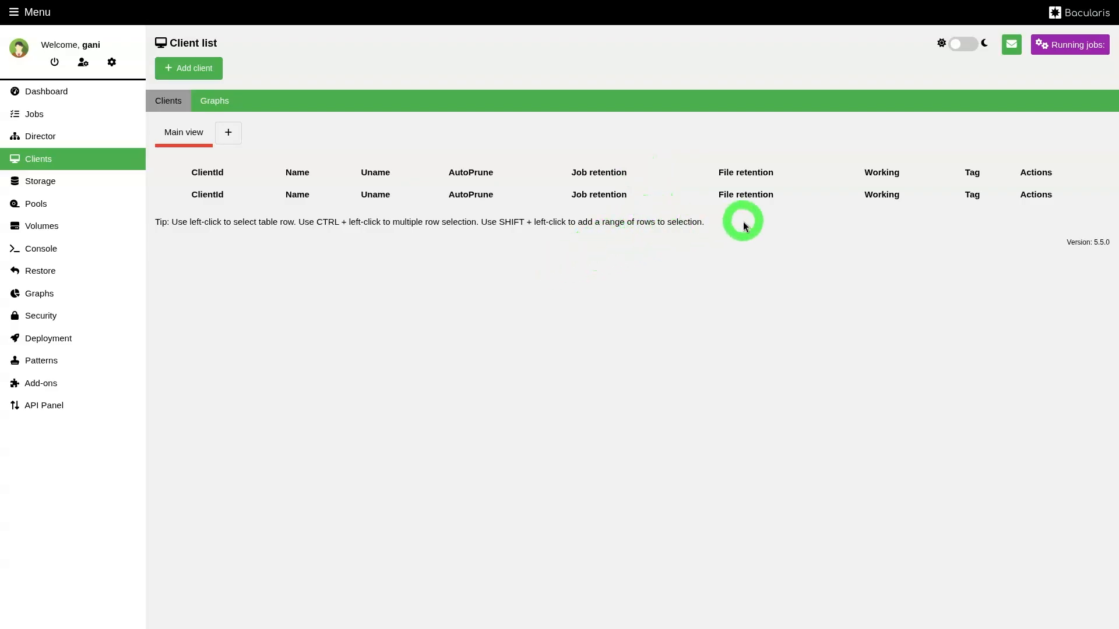
key("F12")
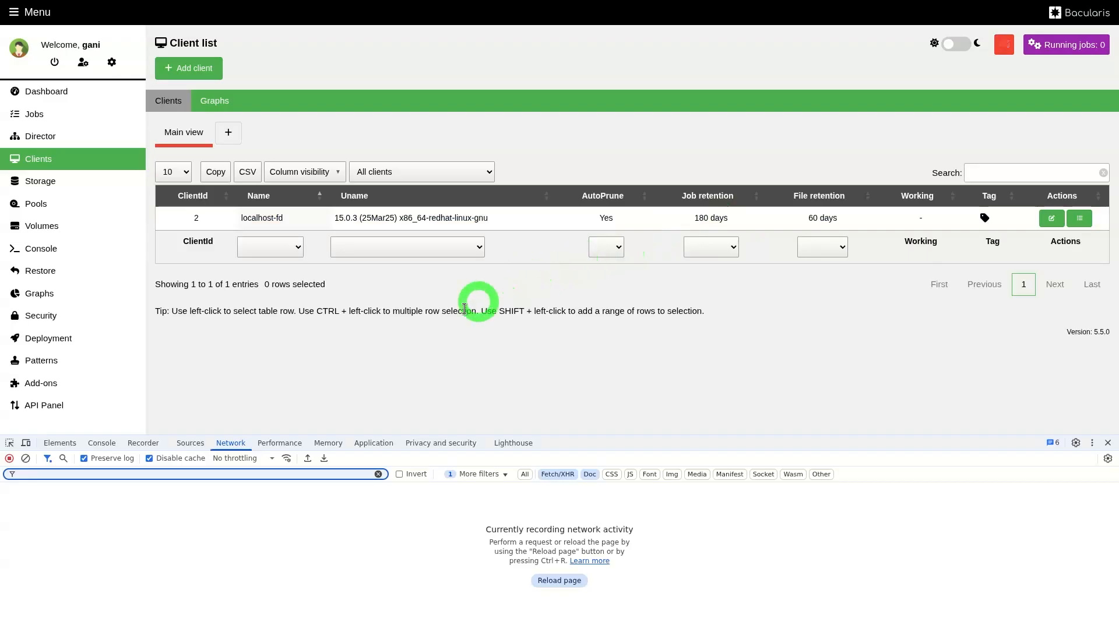
left_click(67, 112)
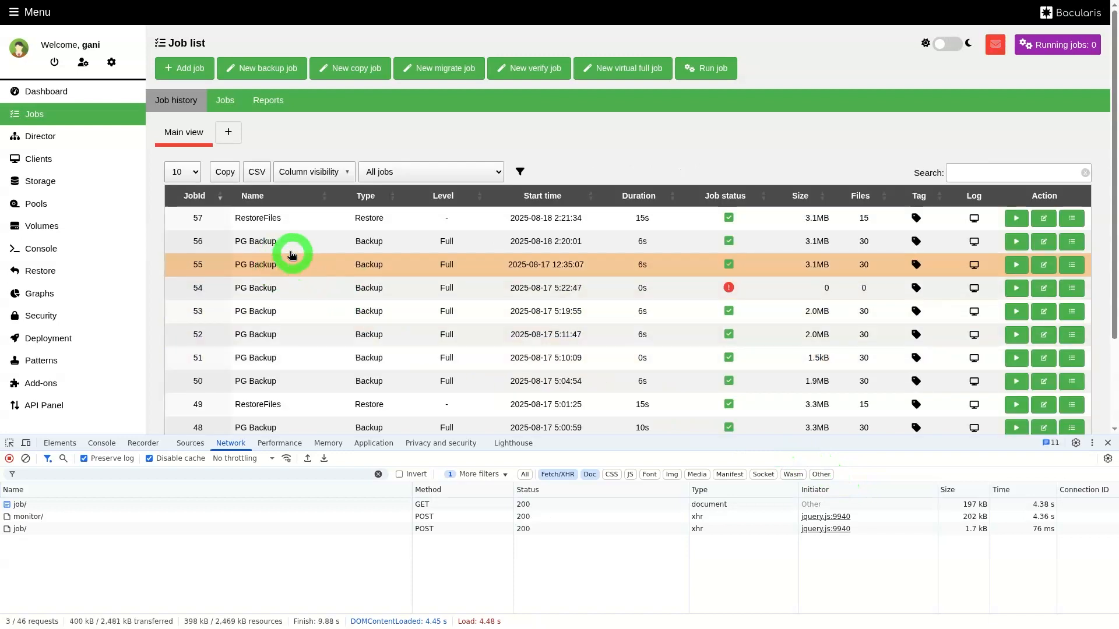
left_click(66, 119)
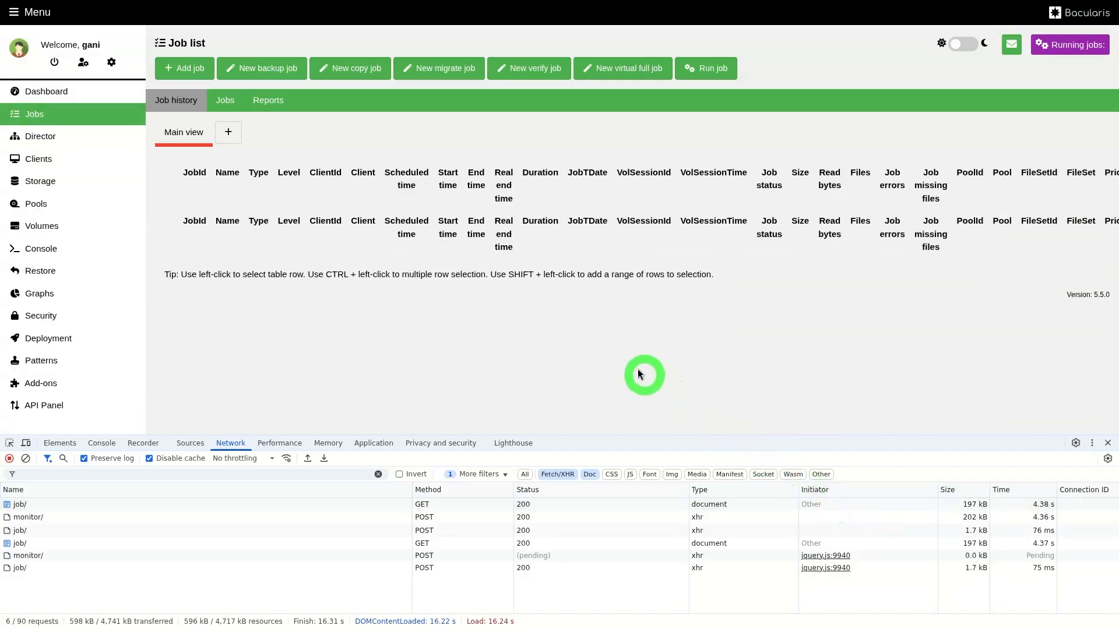
Switch to the LXTerminal window and briefly ping myhost to check that the hostname resolves.
key("alt+Tab")
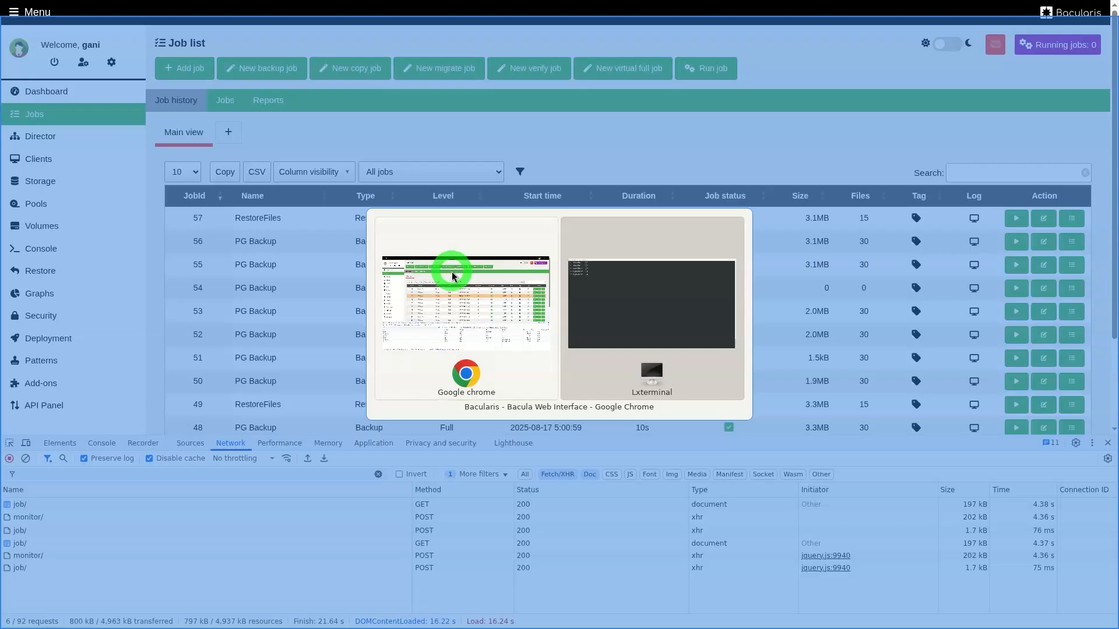
key("alt+Tab")
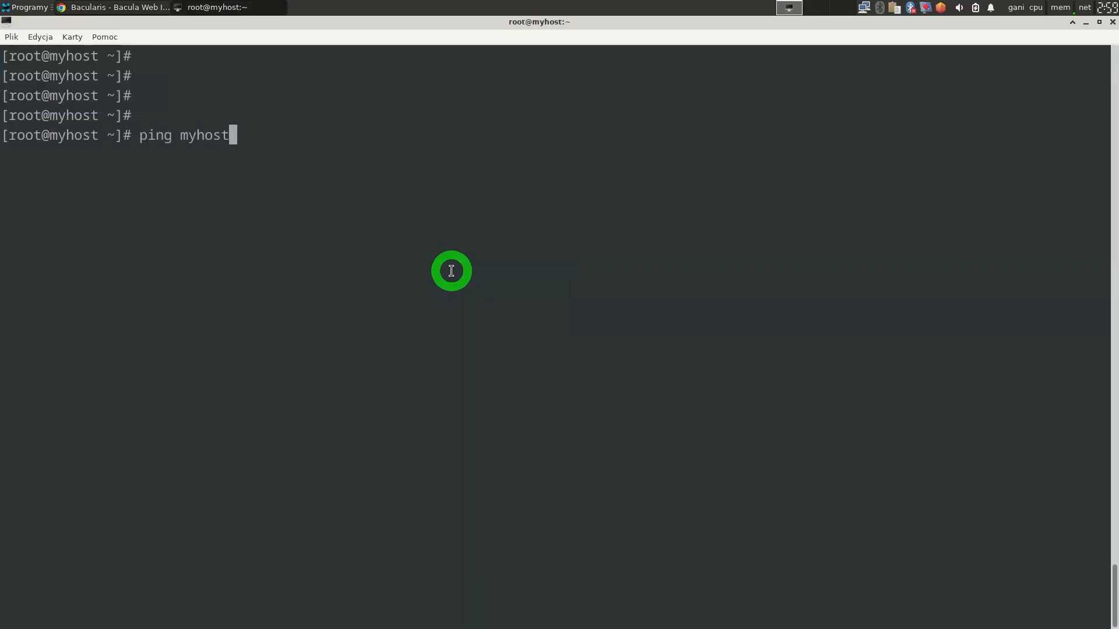
key("Return")
key("ctrl+c")
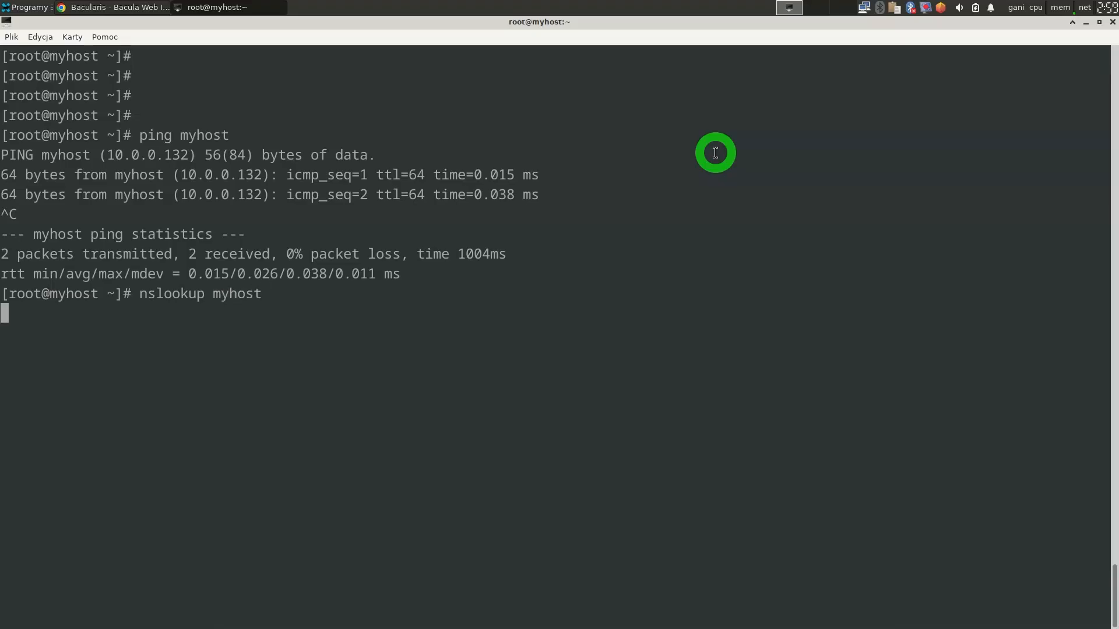
Measure how long the DNS lookup of the hostname takes with time -p nslookup myhost.
key("Up")
key("ctrl+a")
type("time -p")
key("Return")
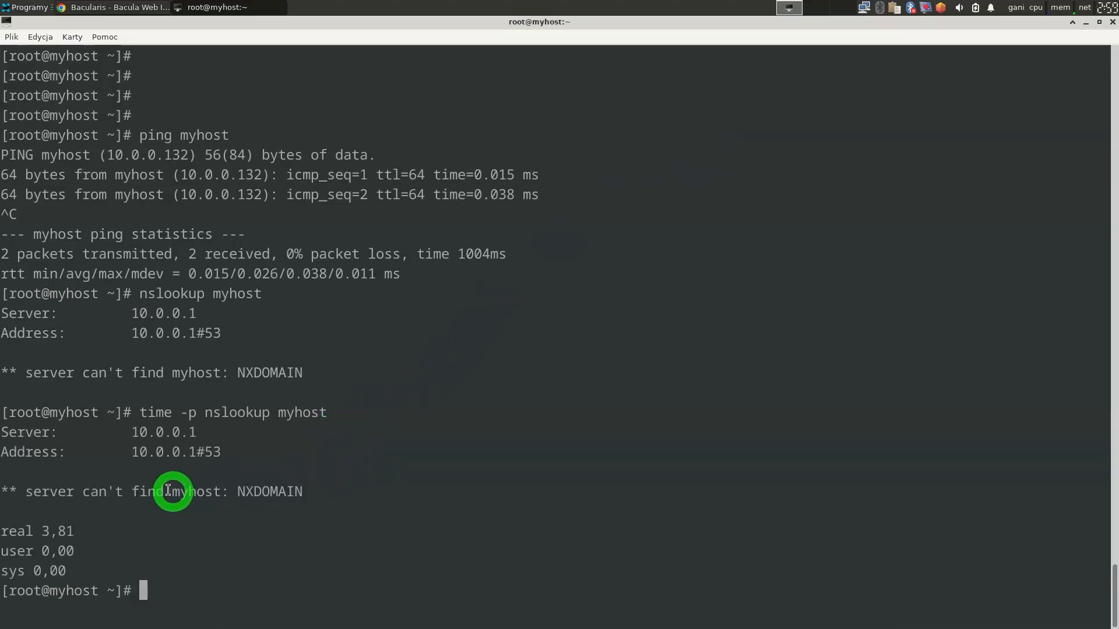
left_click_drag(69, 530, 44, 531)
left_click(468, 345)
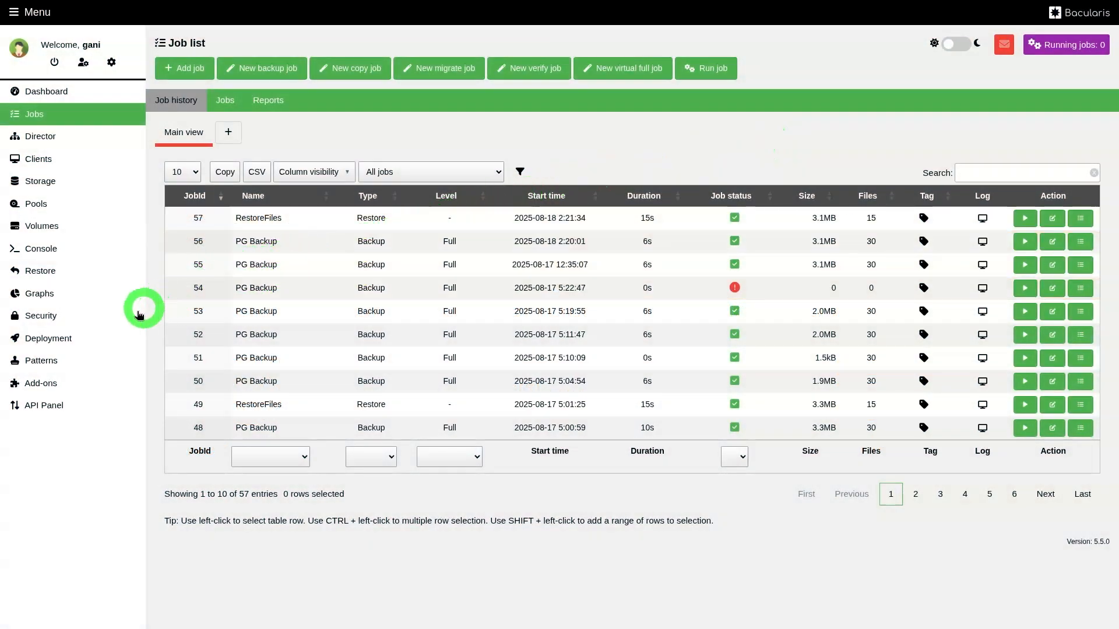
Switch back to Bacularis, set the Main API host's address to 10.0.0.132 in the Security settings, test the connection and save.
left_click(57, 322)
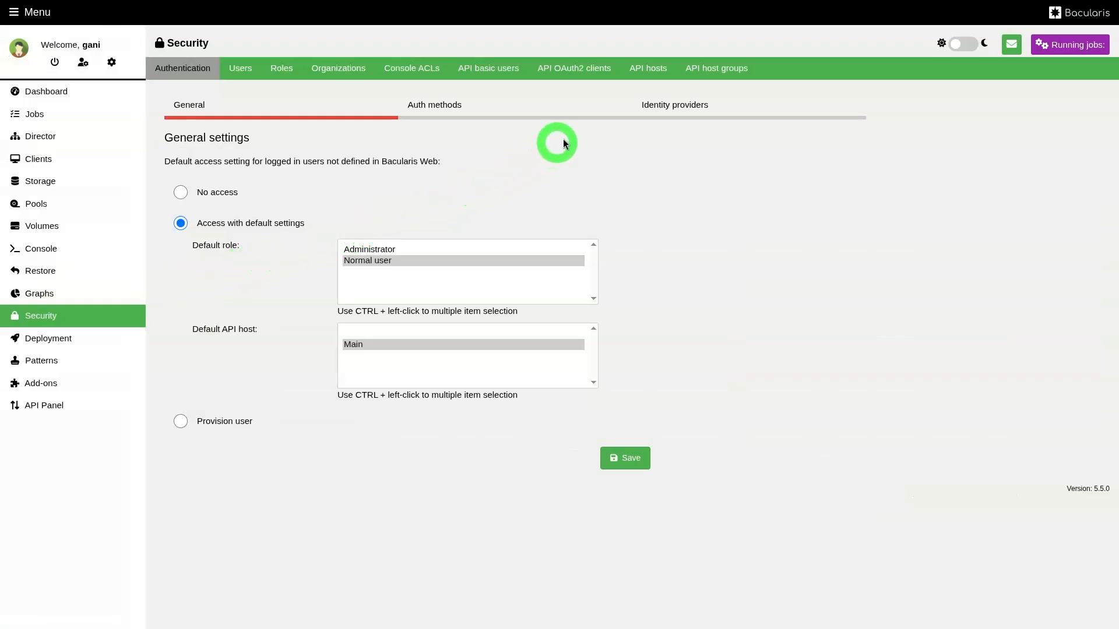
left_click(649, 69)
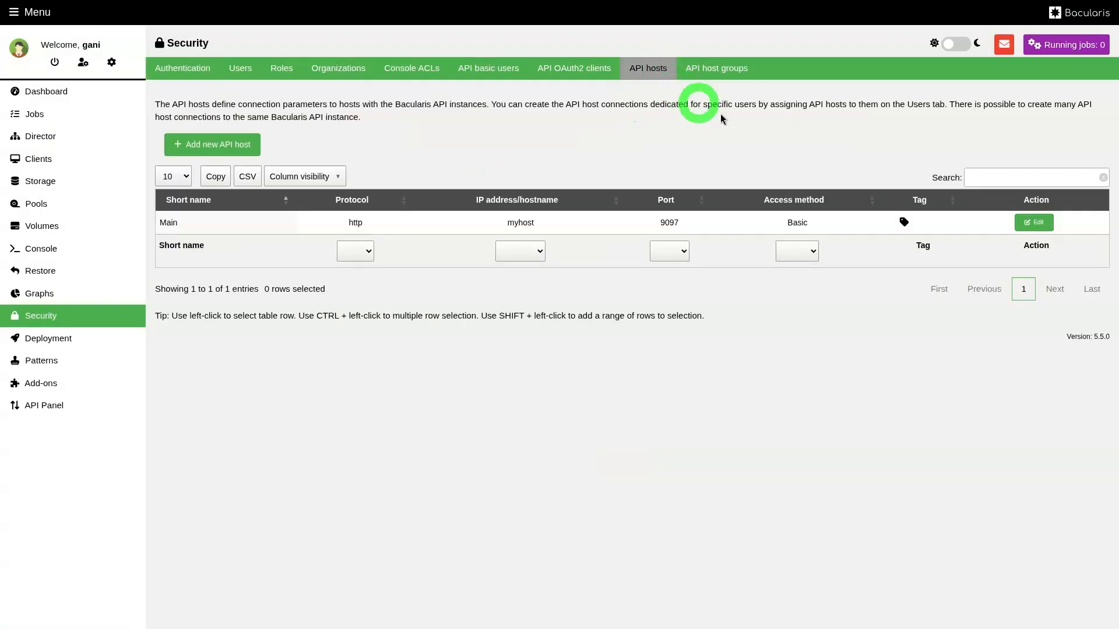
left_click(1037, 225)
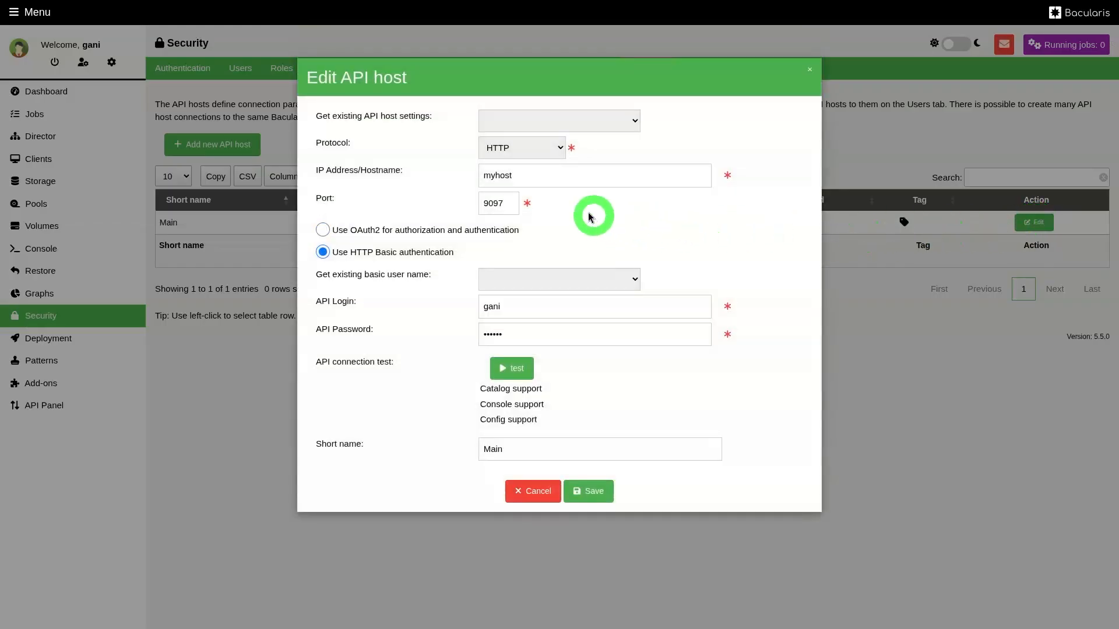
left_click(546, 173)
key("BackSpace")
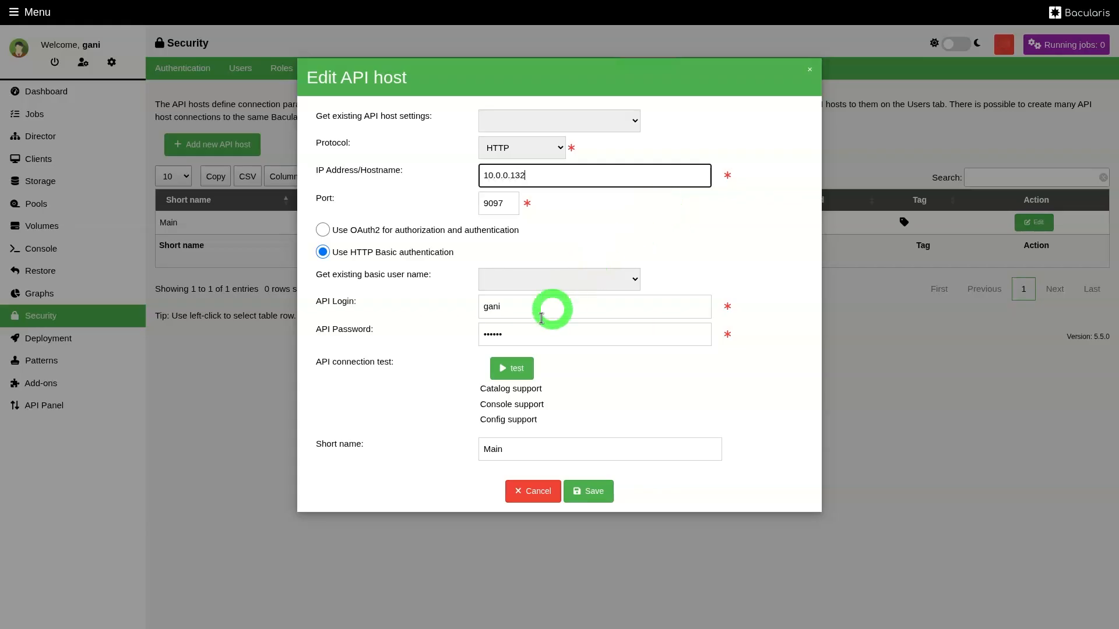
left_click(510, 371)
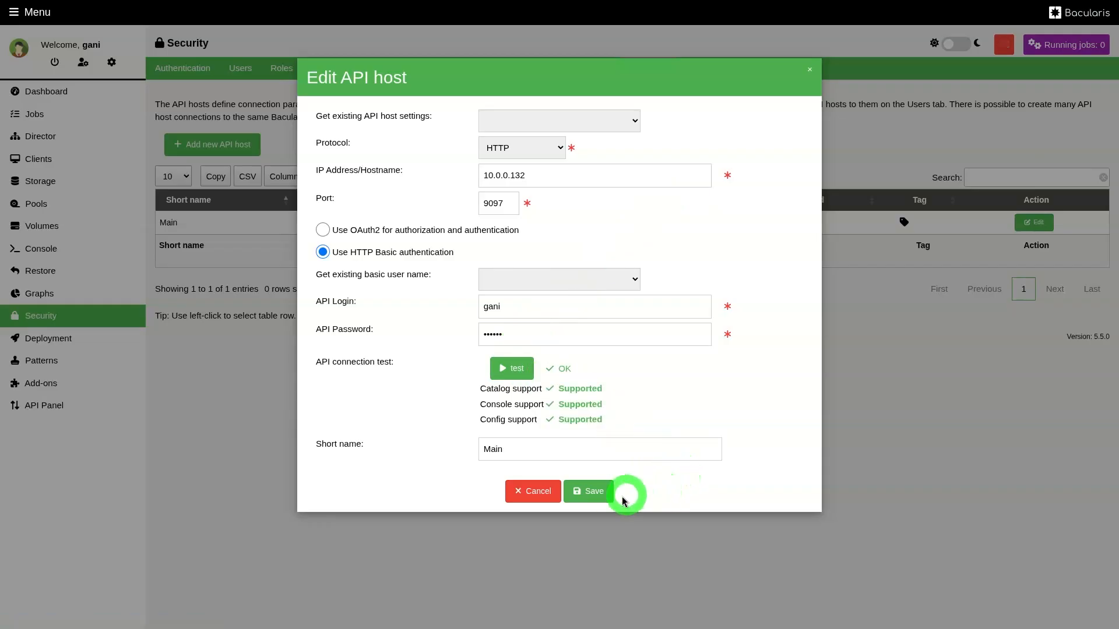
left_click(589, 493)
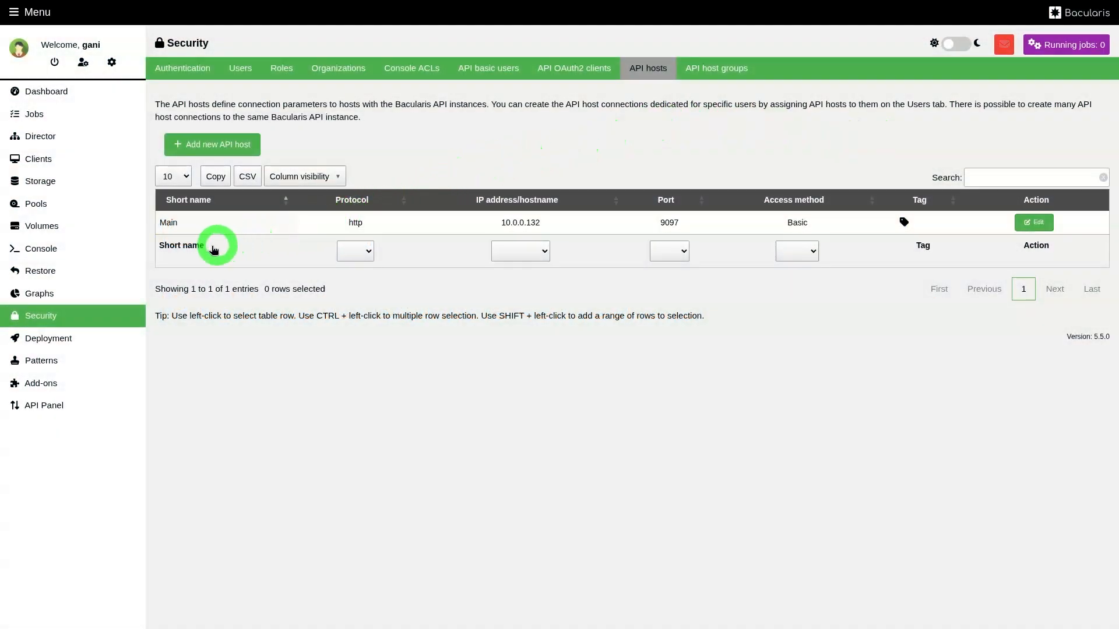
Set the localhost-dir Director address to 10.0.0.132 in the console configuration and save it.
left_click(42, 248)
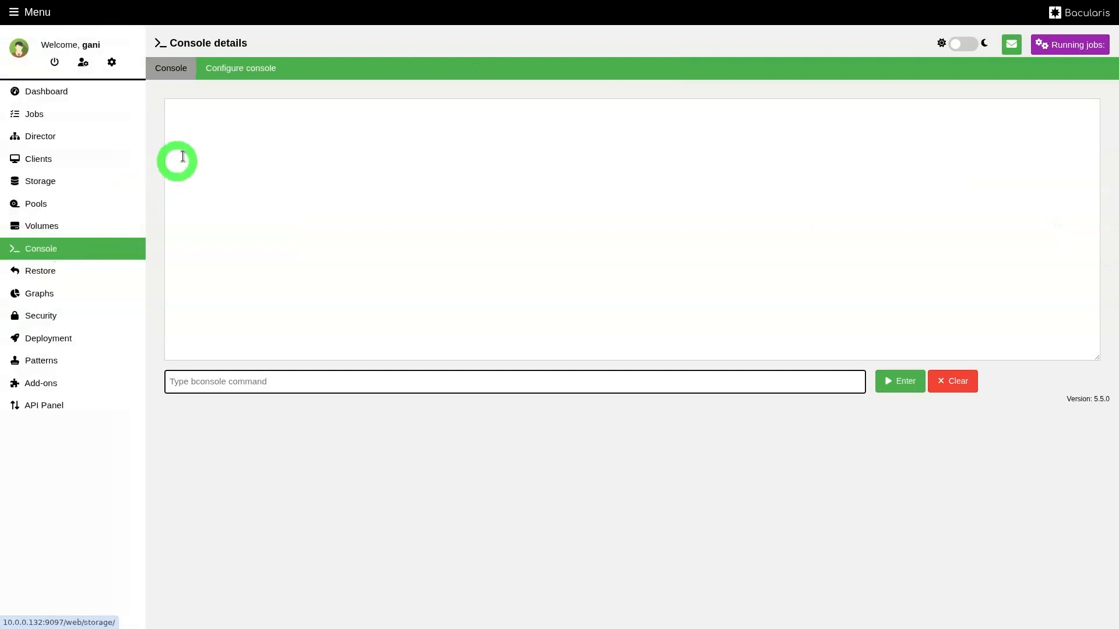
left_click(263, 71)
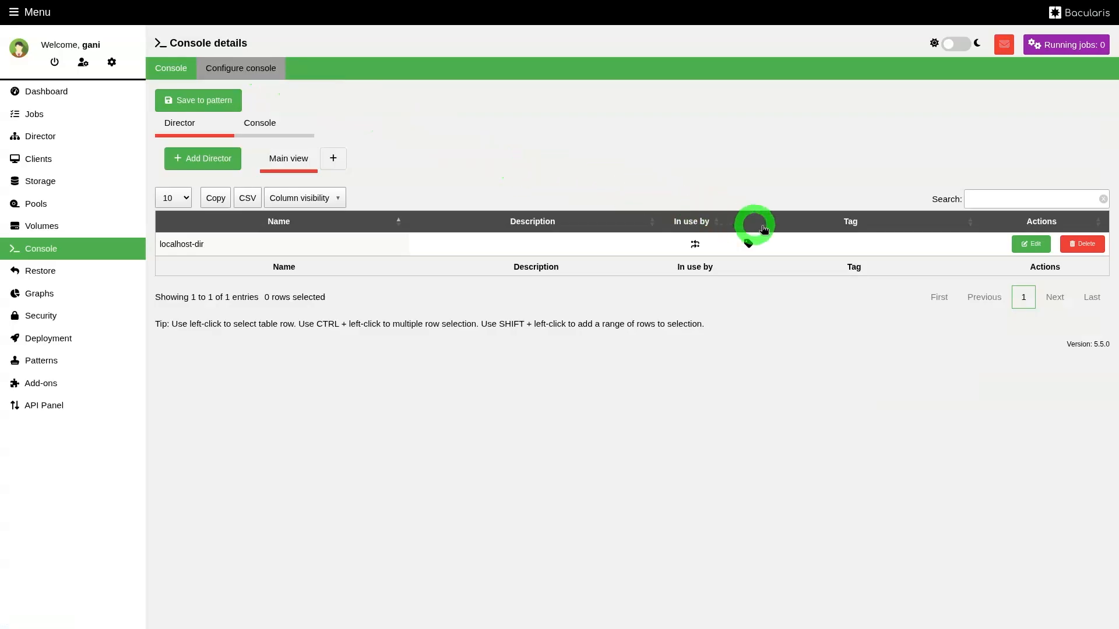
left_click(1031, 244)
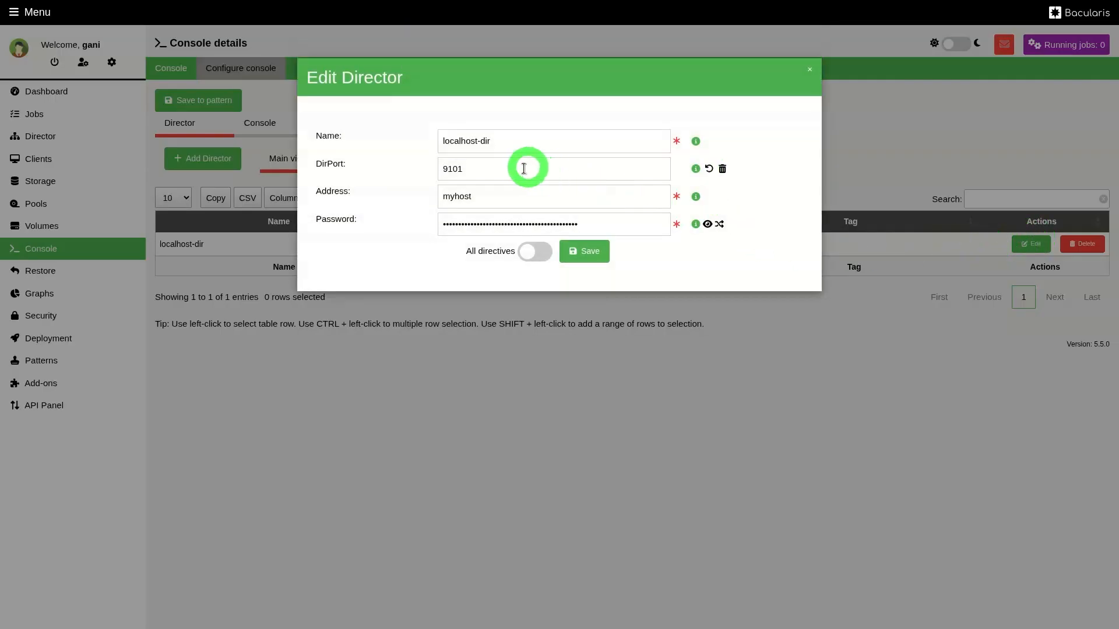
left_click(519, 196)
key("BackSpace")
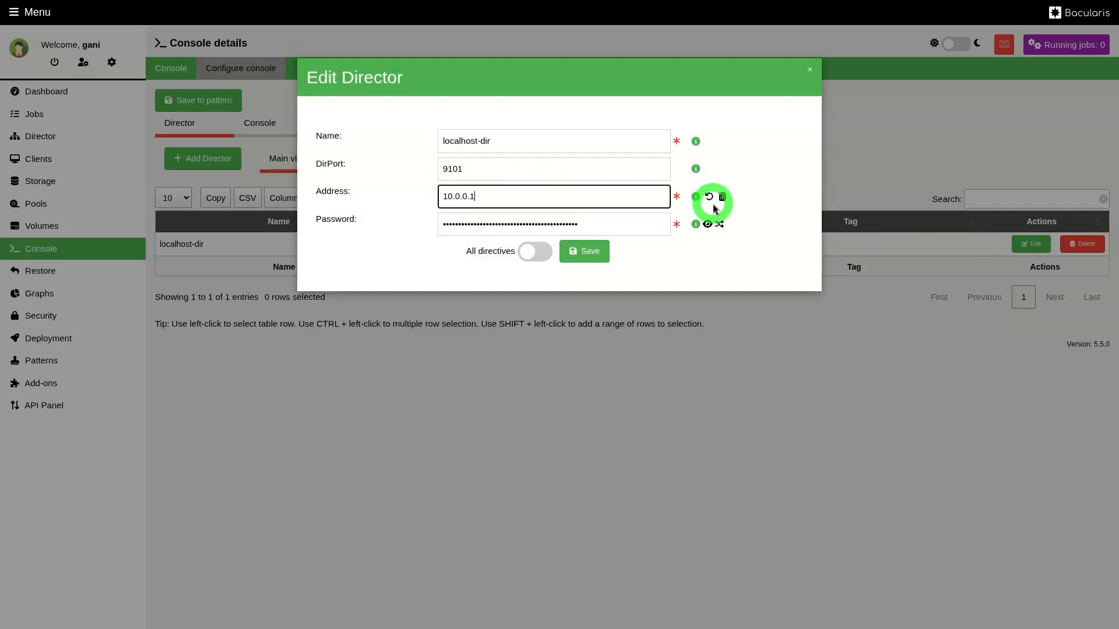
left_click(589, 252)
left_click(666, 182)
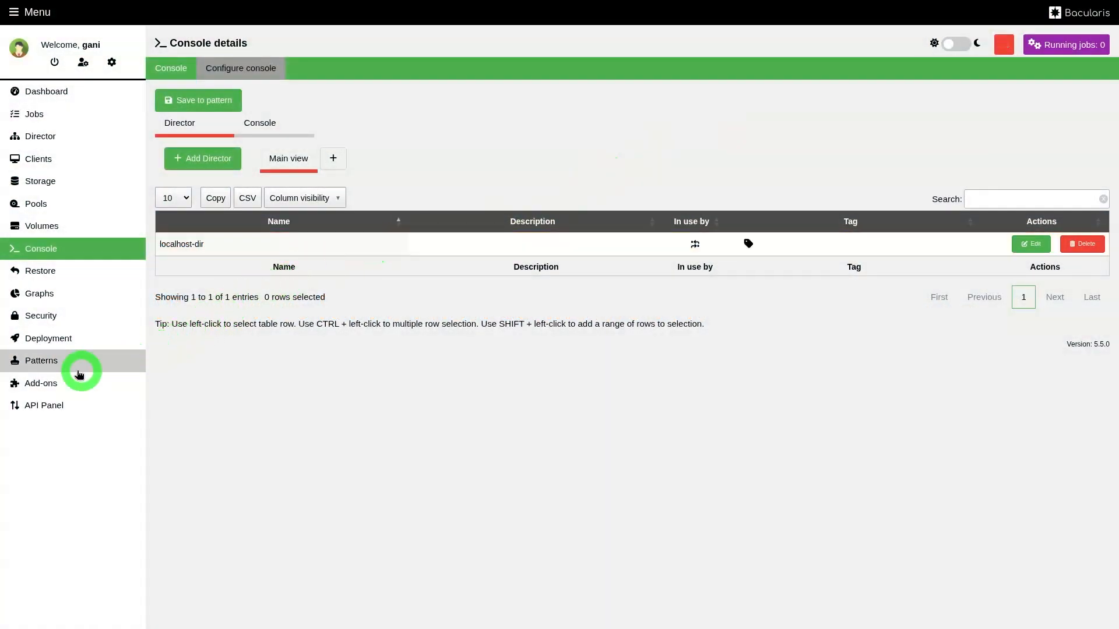
Open the API Panel and log in with the account's username and password.
left_click(52, 407)
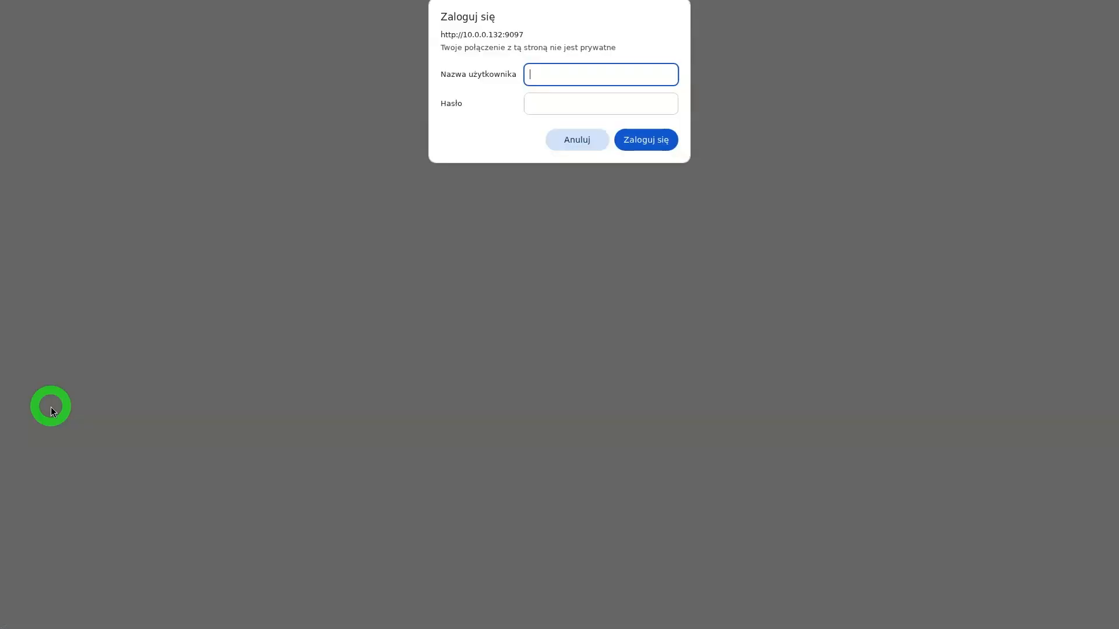
type("gani")
key("Tab")
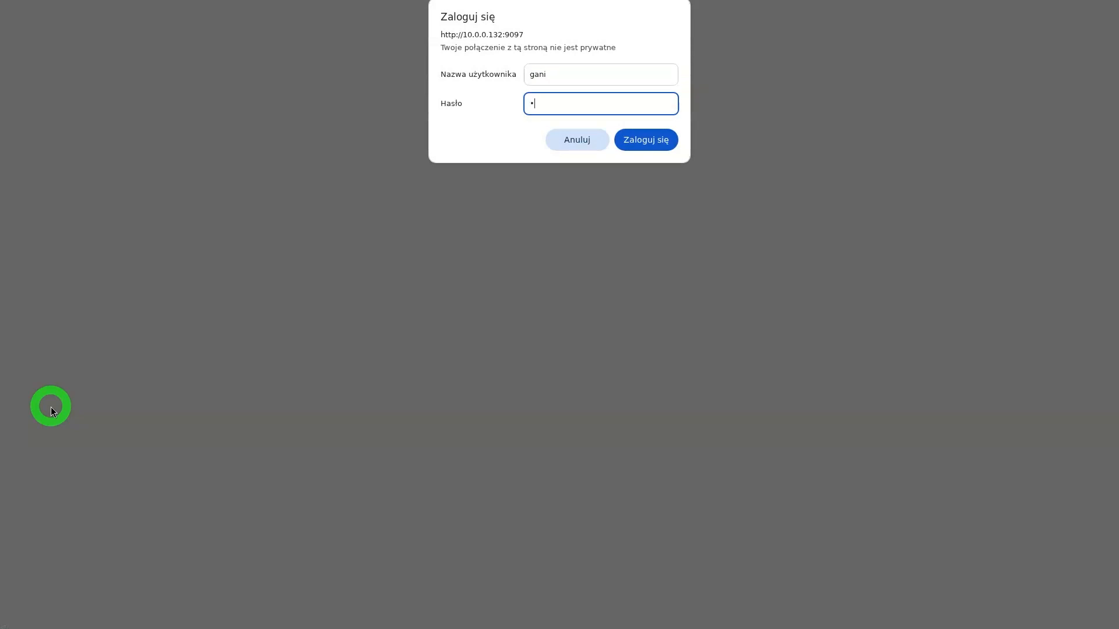
key("Return")
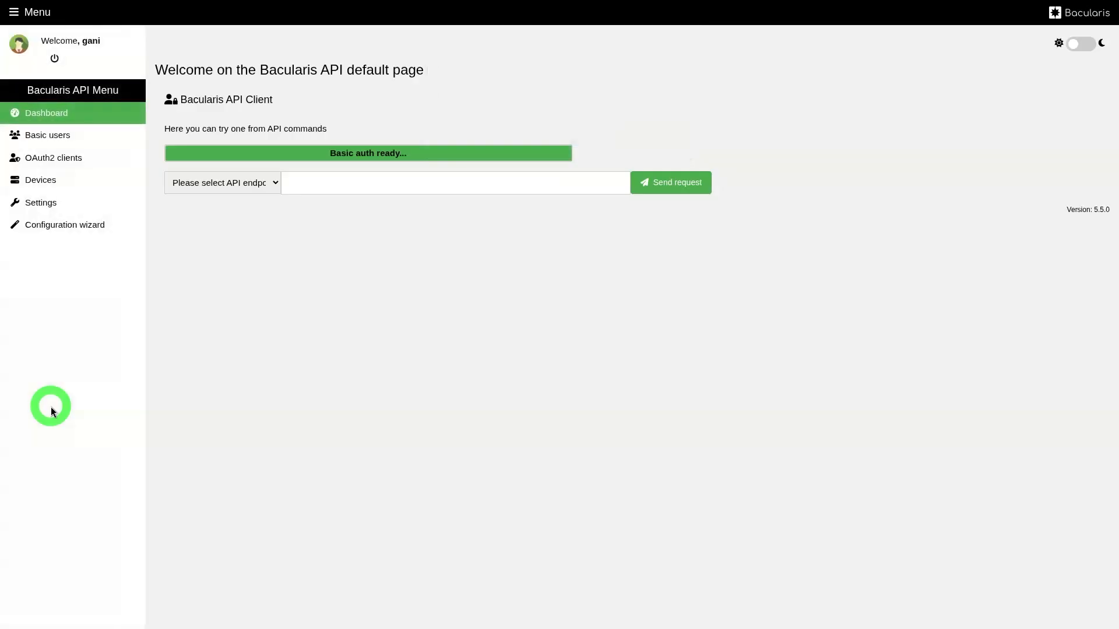
Set the catalog database's IP address to 10.0.0.132 in the API settings, test the connection and save.
left_click(58, 205)
left_click(221, 99)
left_click(419, 274)
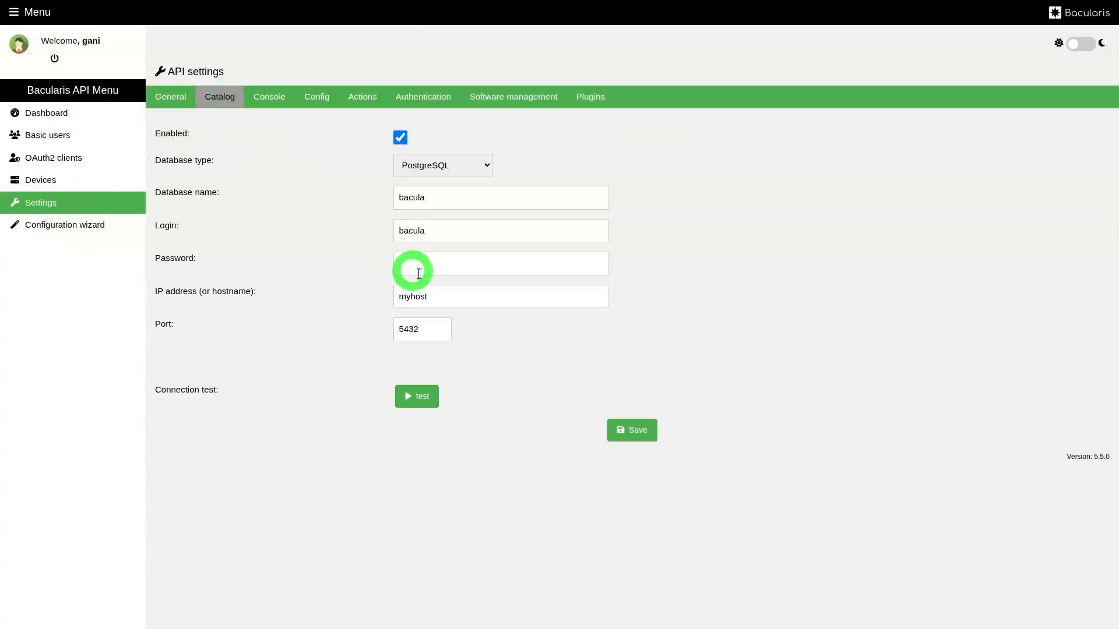
left_click(448, 290)
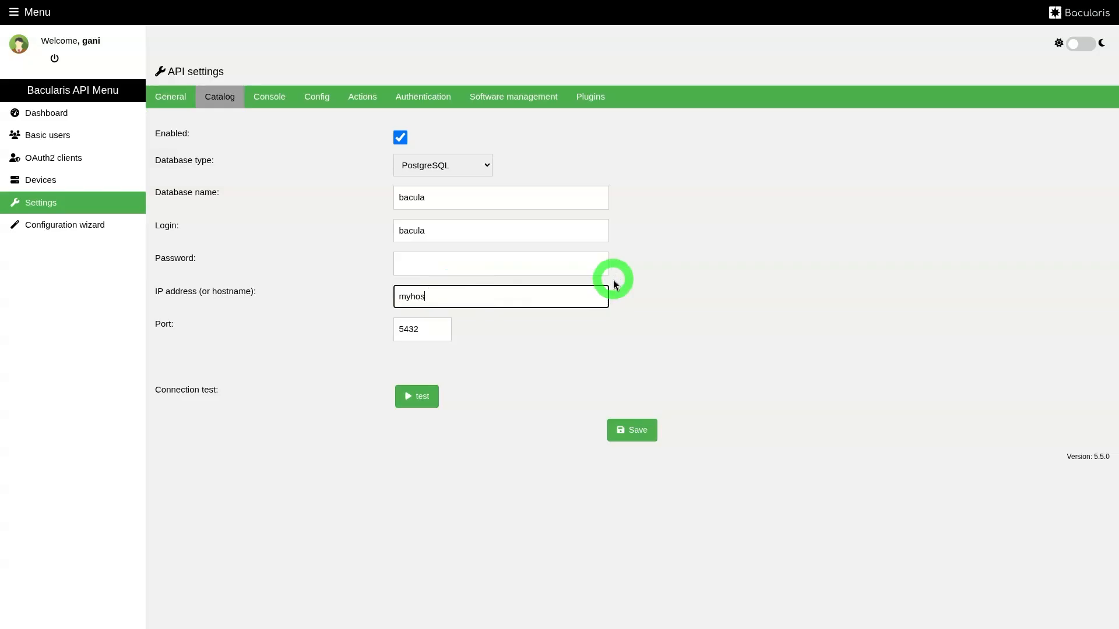
type("10.0.0.132")
left_click(422, 396)
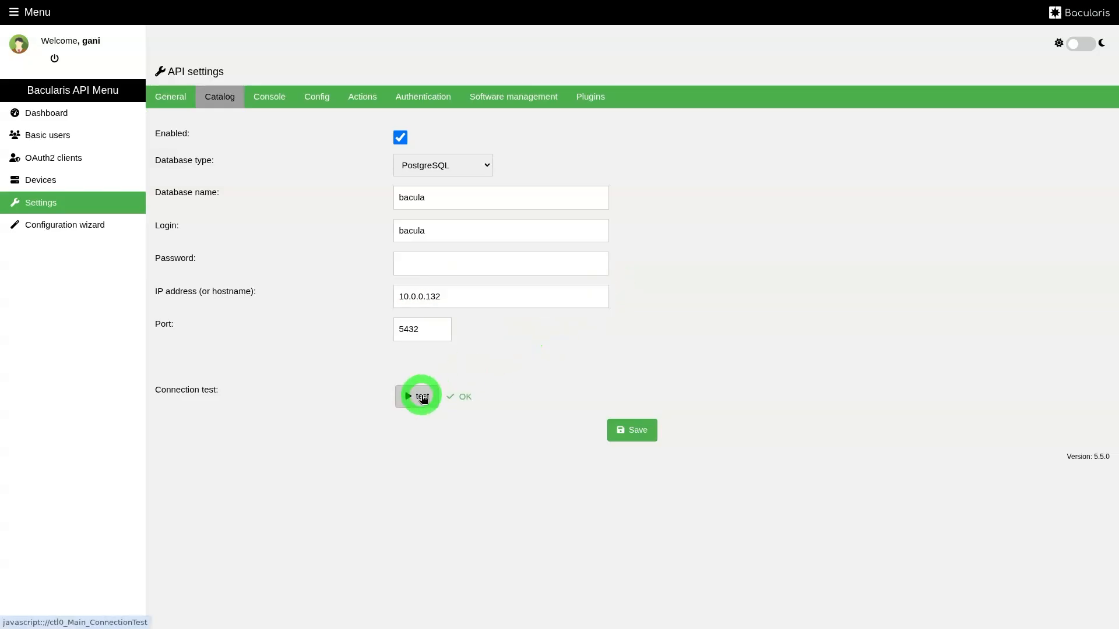
left_click(636, 431)
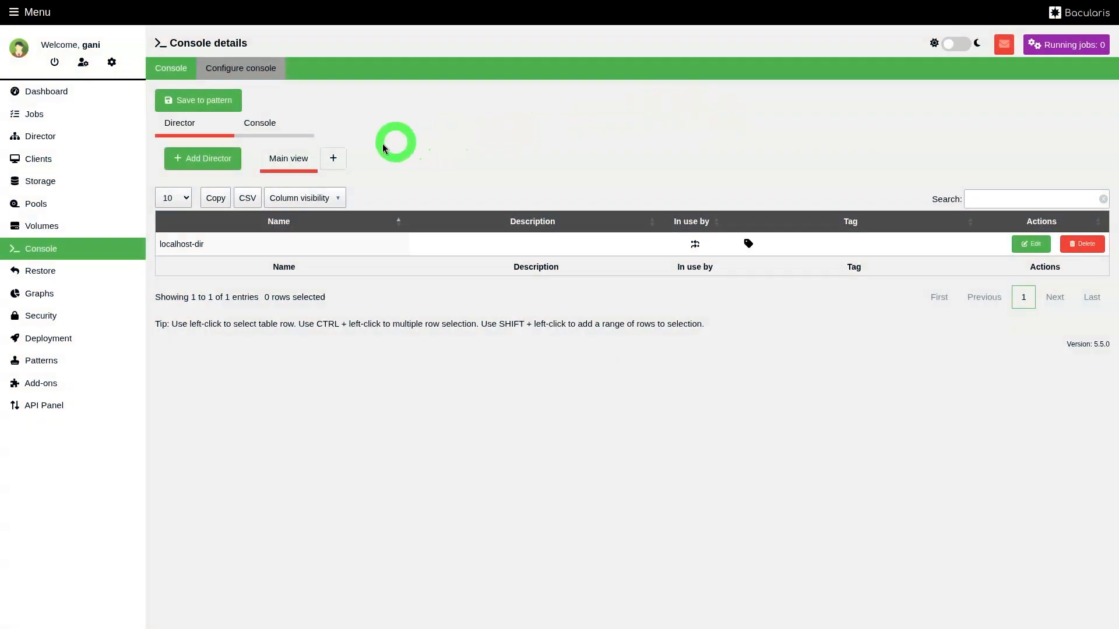
Return to the web interface and load the Jobs, Director, Clients and Dashboard pages to check their loading speed.
left_click(44, 112)
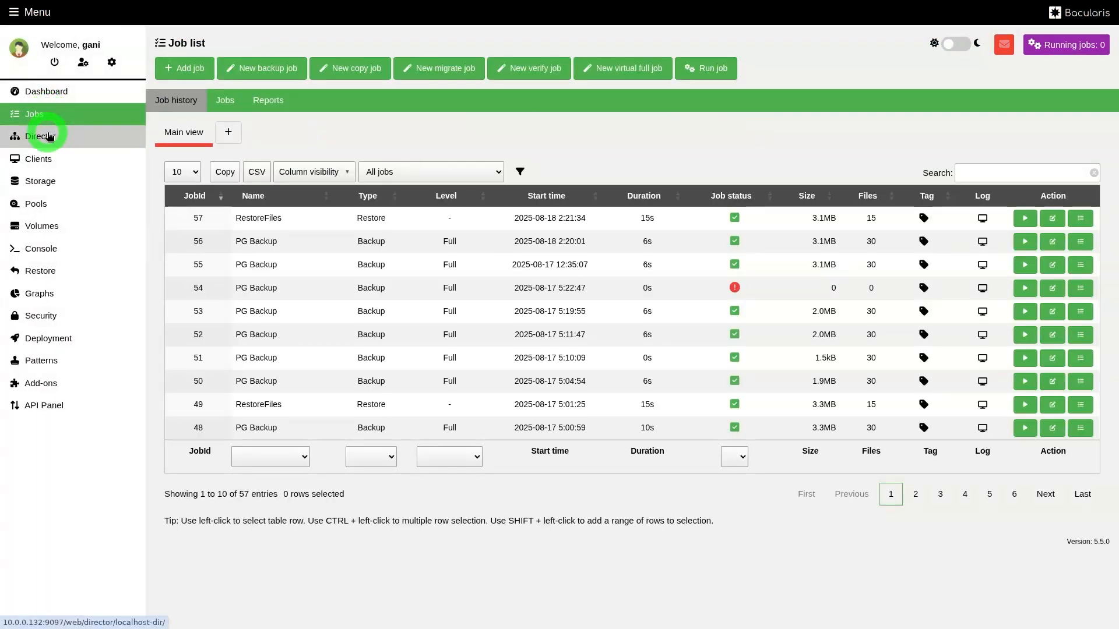
left_click(50, 136)
left_click(43, 156)
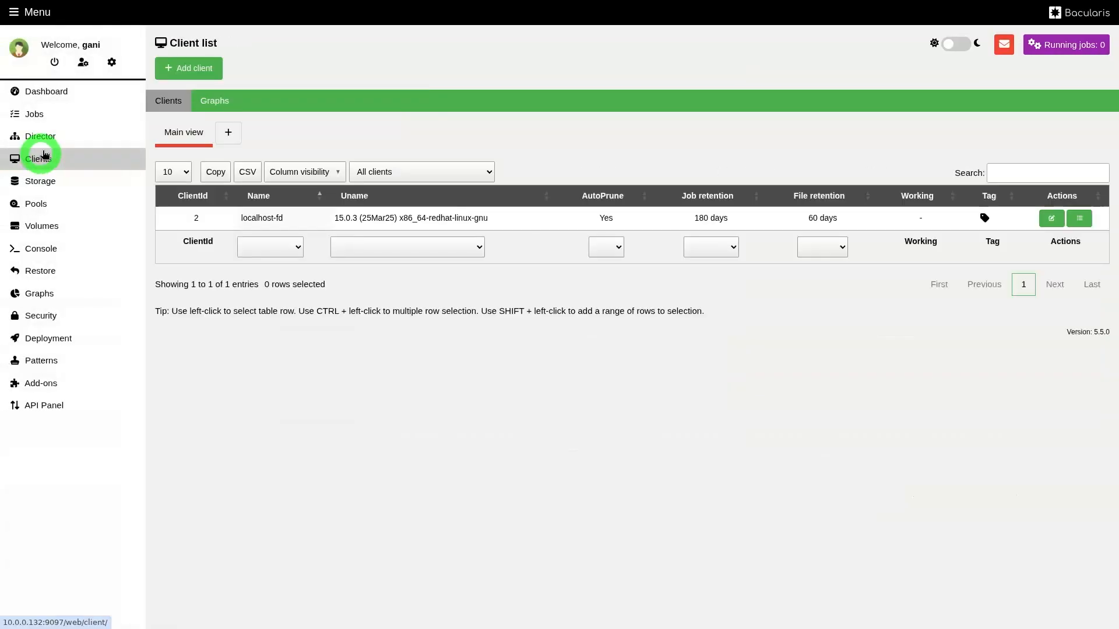
left_click(59, 92)
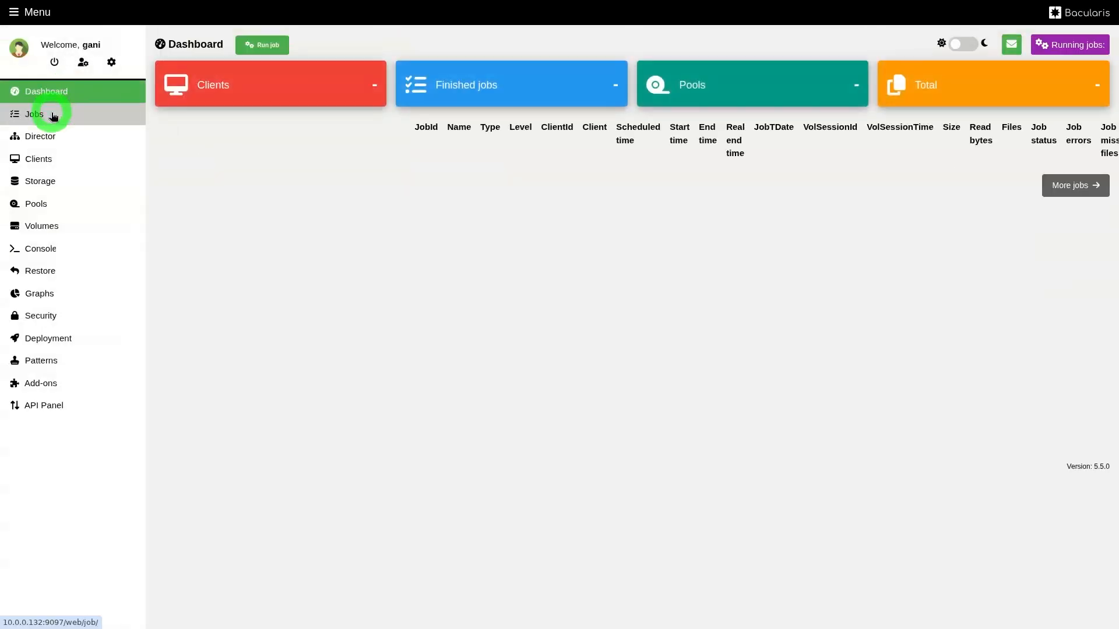
Record network requests in the developer tools while reloading the Jobs, Director, Clients and Dashboard pages to examine response times.
key("F12")
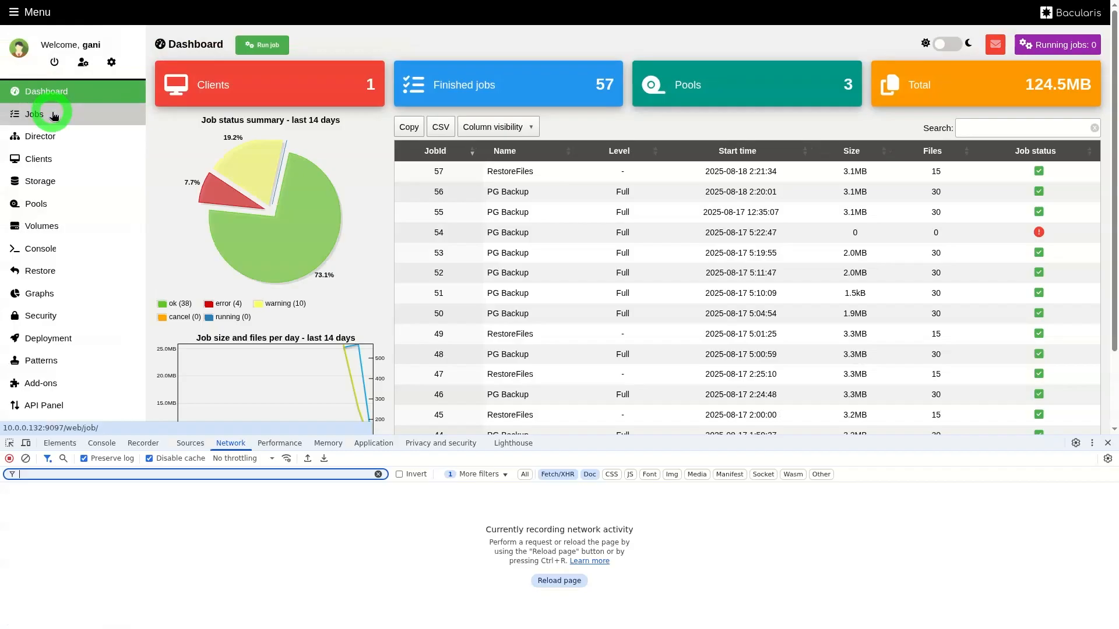
left_click(54, 115)
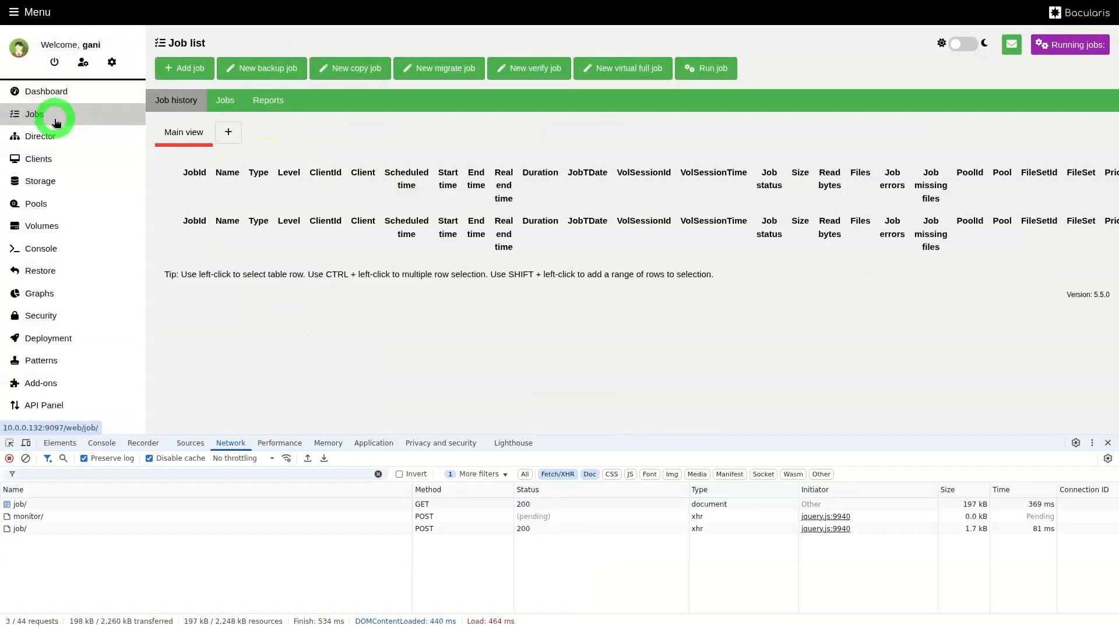
left_click(54, 136)
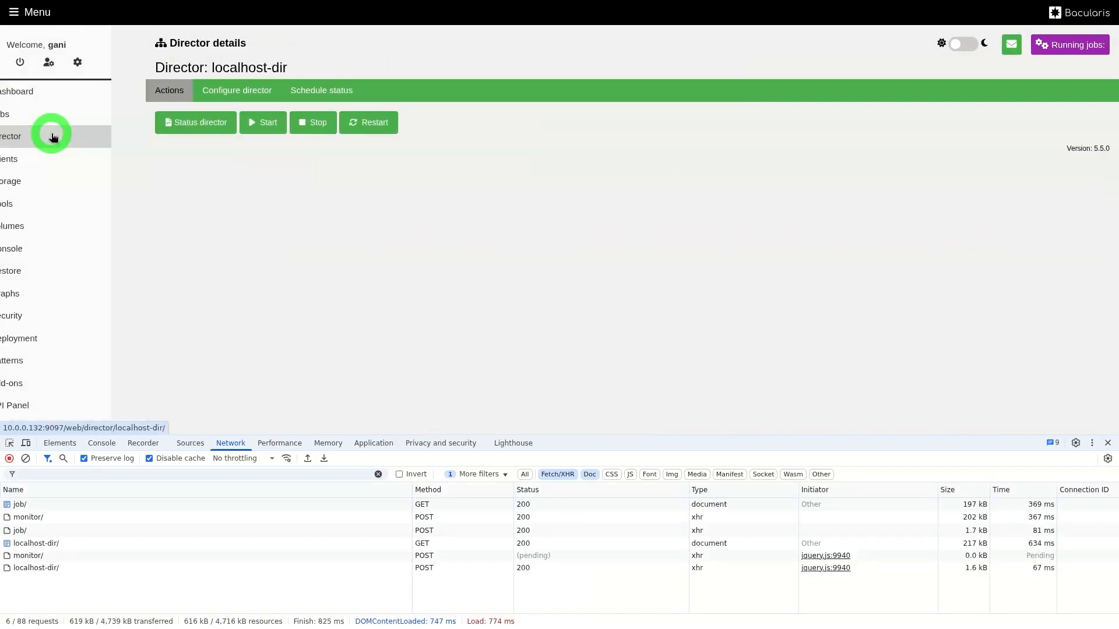
left_click(54, 156)
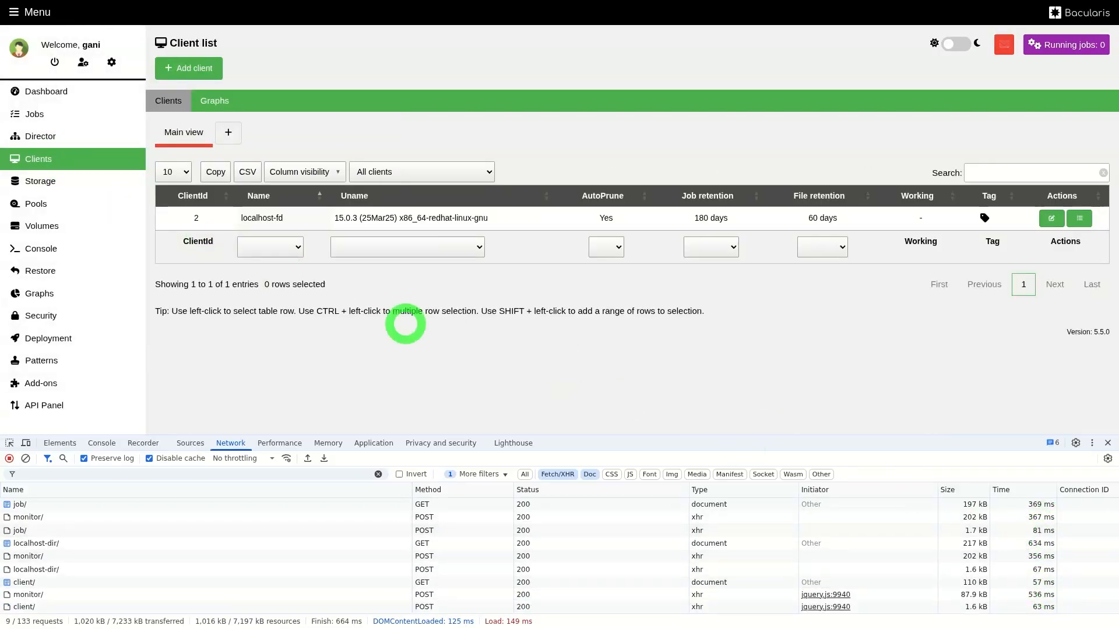
left_click(75, 94)
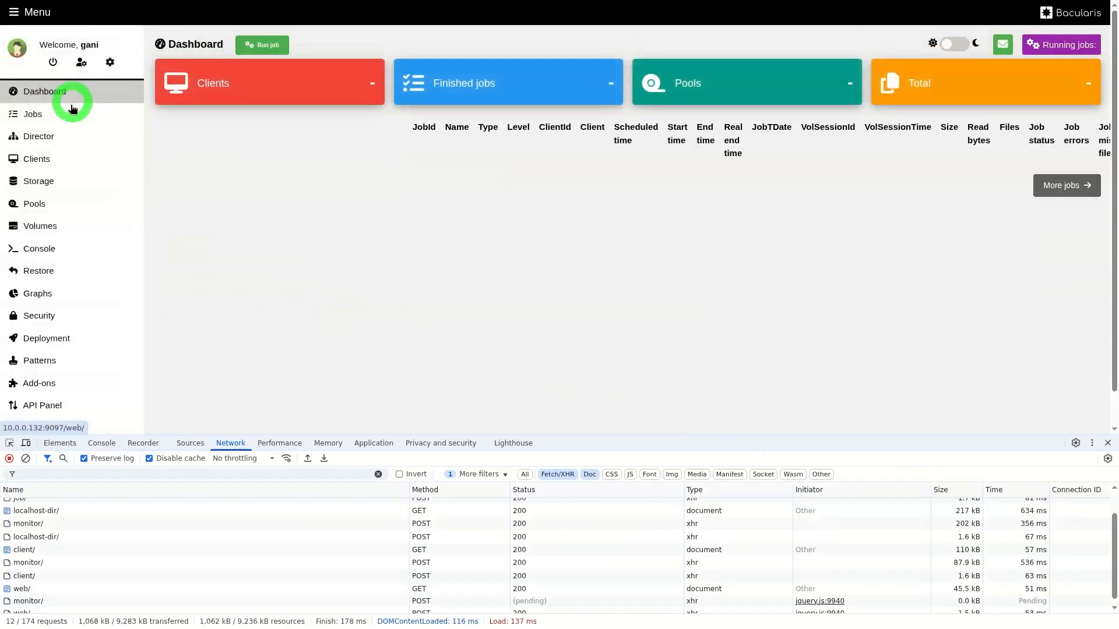
Open the Storage resources in the localhost-dir Director configuration to check how quickly they load.
left_click(68, 136)
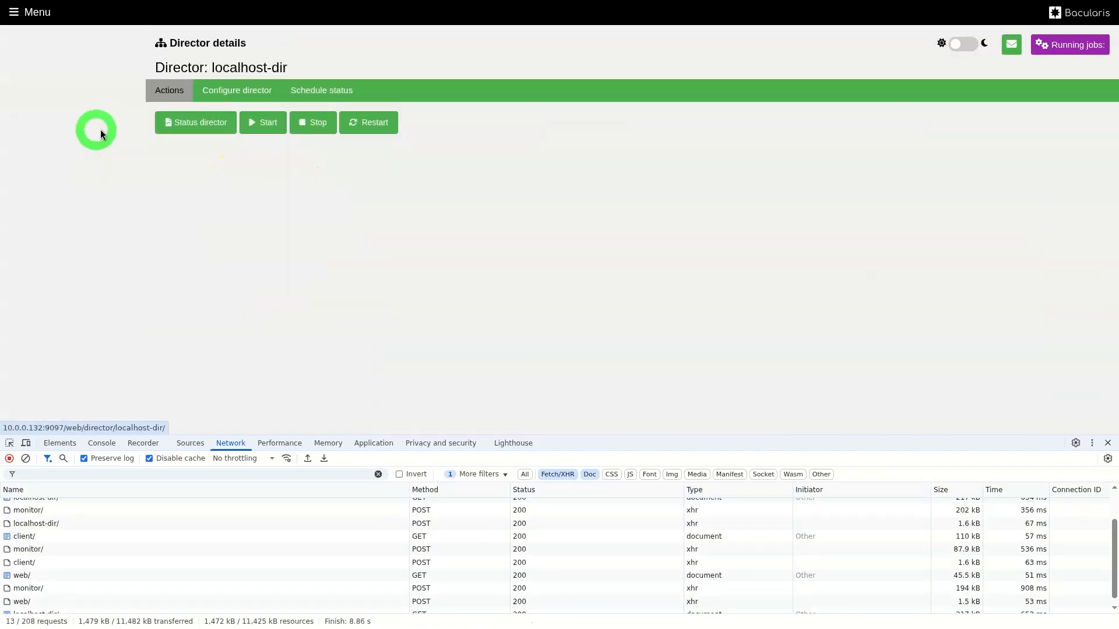
left_click(271, 92)
left_click(496, 153)
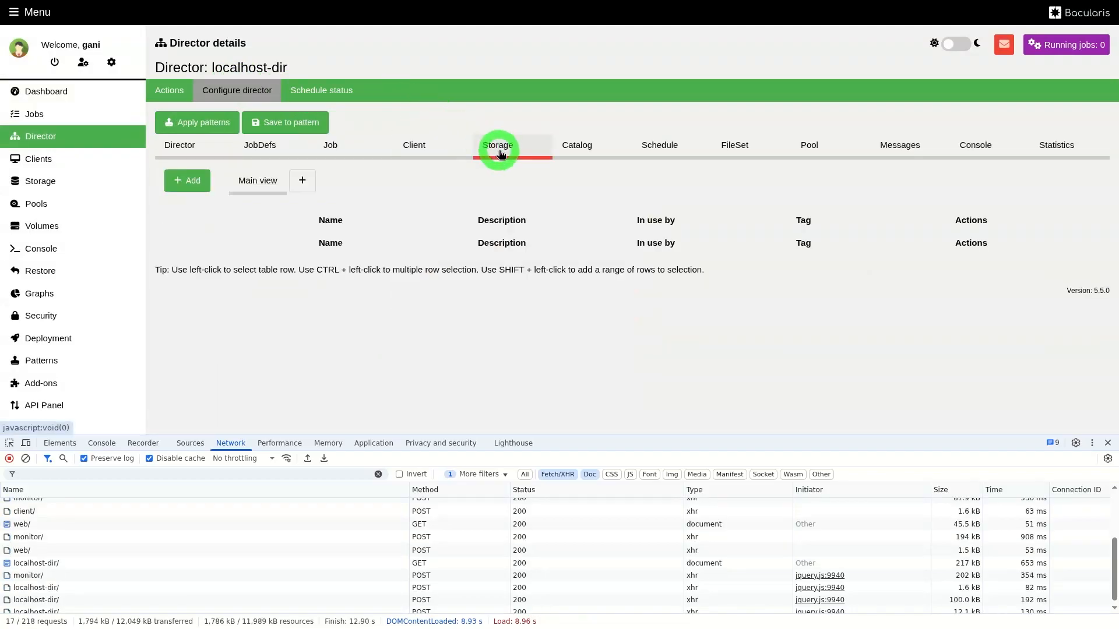